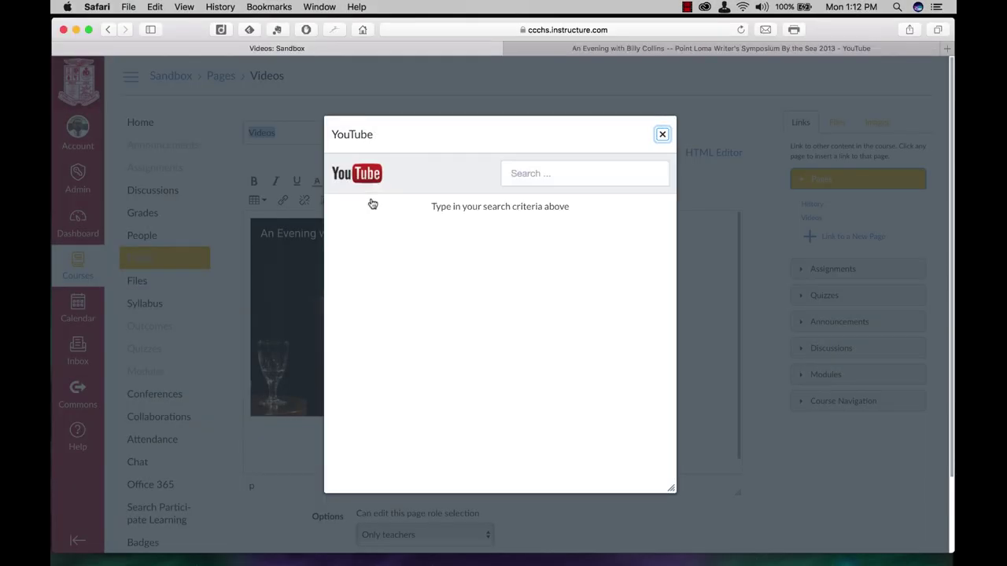
Search YouTube for 'billy collins', embed the second result (An Evening with Billy Collins), and select it
click(522, 175)
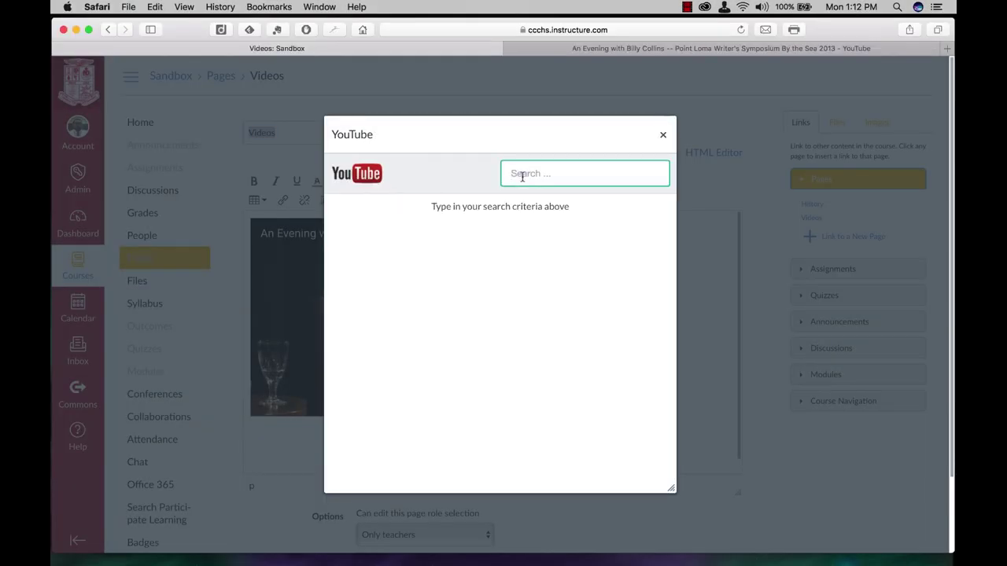
text(billy colli)
text(ns)
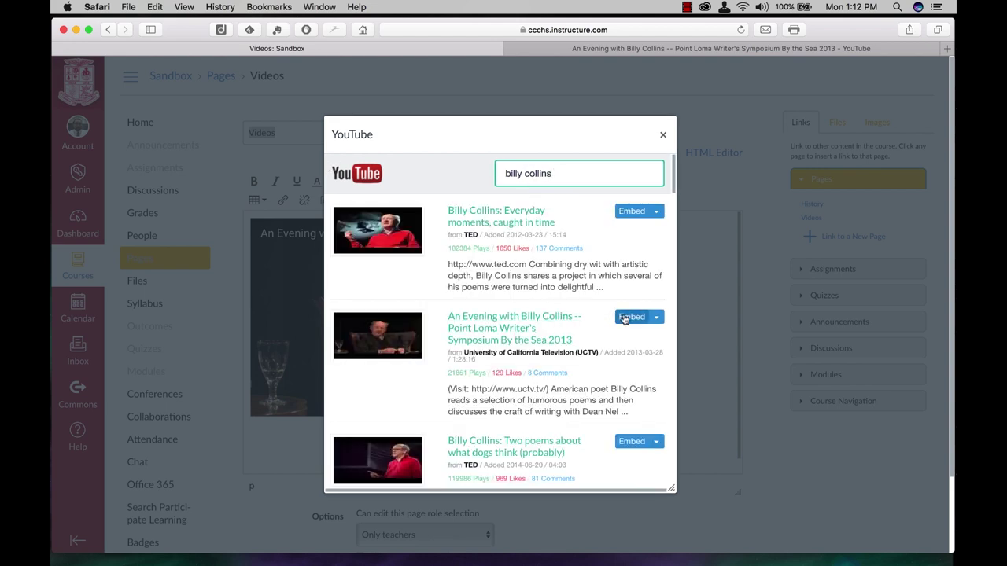
click(626, 317)
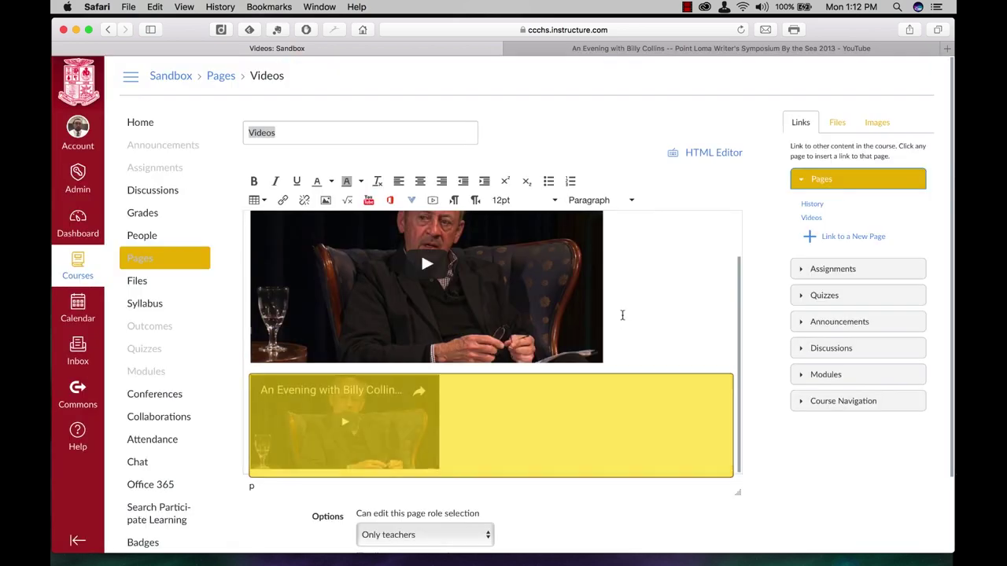
scroll(622, 316, down, 2)
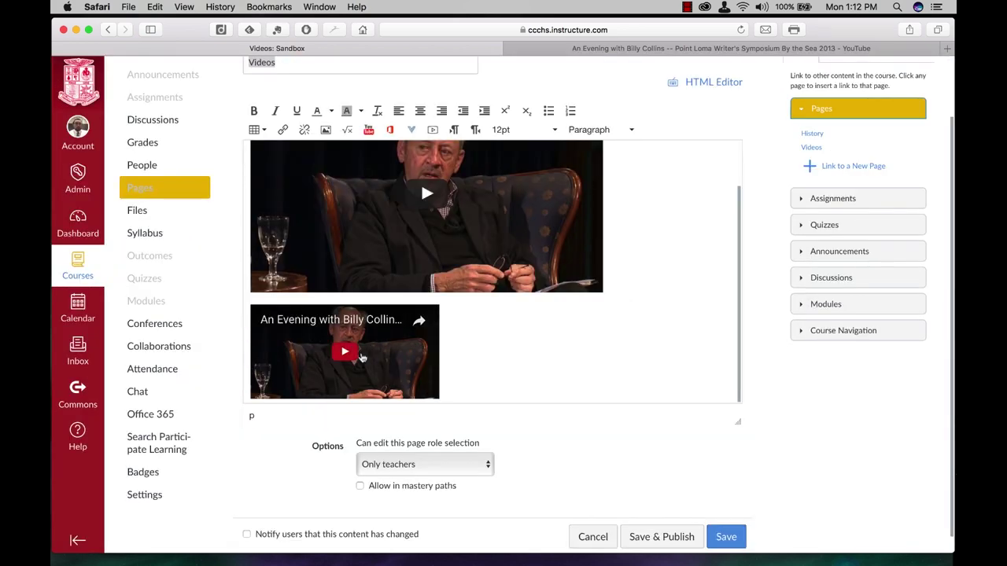
click(452, 353)
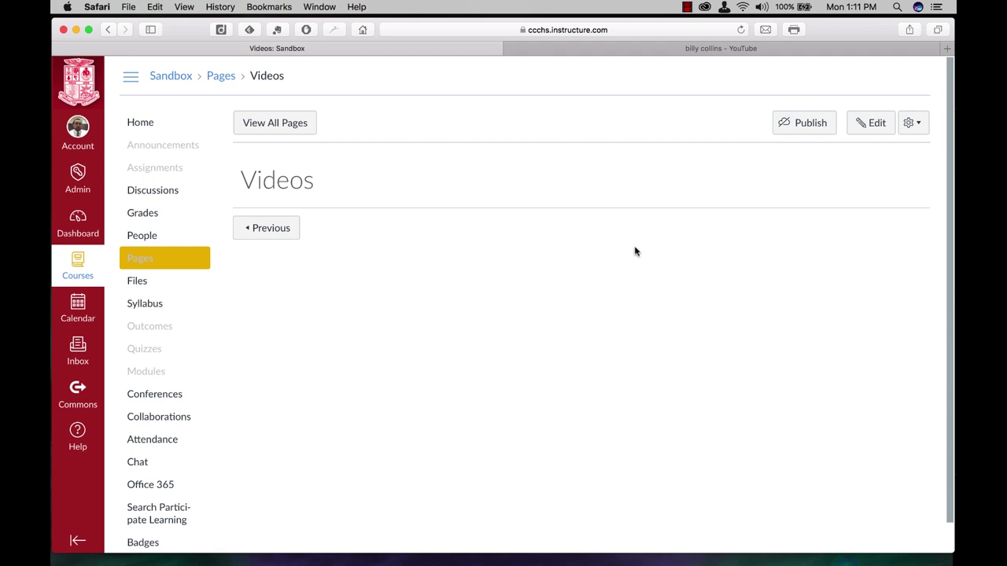
Put the blank Videos page into edit mode
click(870, 130)
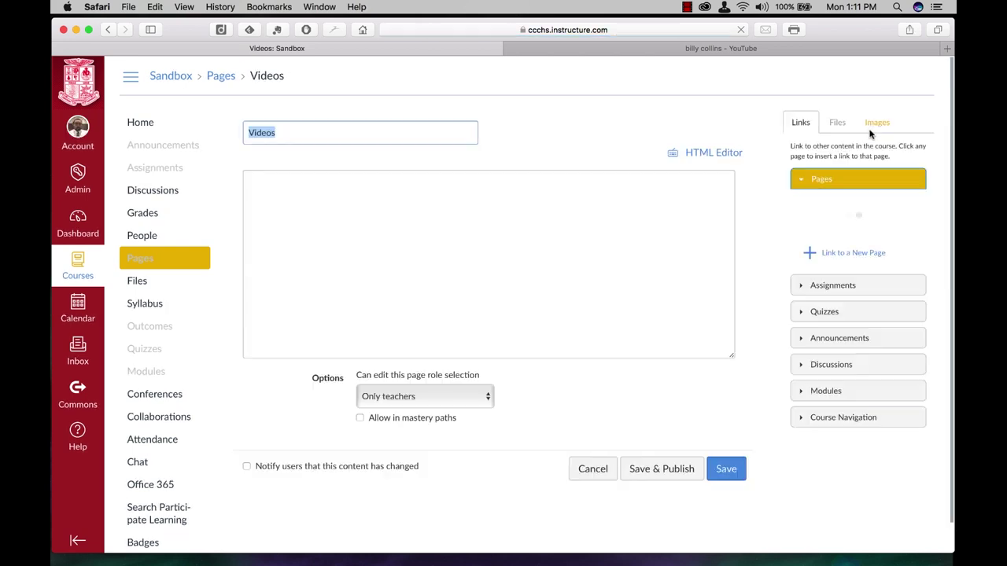
On YouTube, open and pause An Evening with Billy Collins, then show its Share > Embed iframe code
click(690, 50)
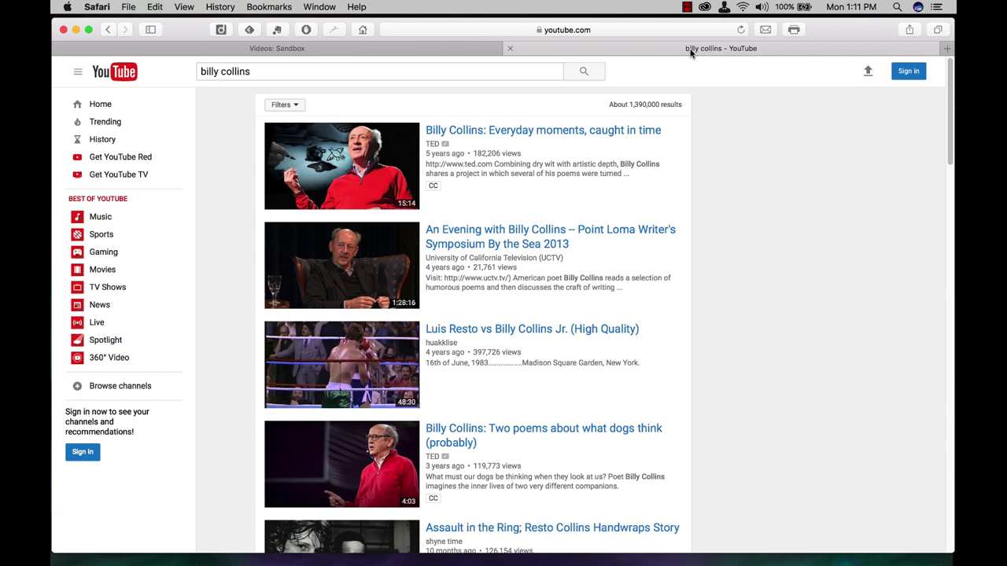
click(592, 236)
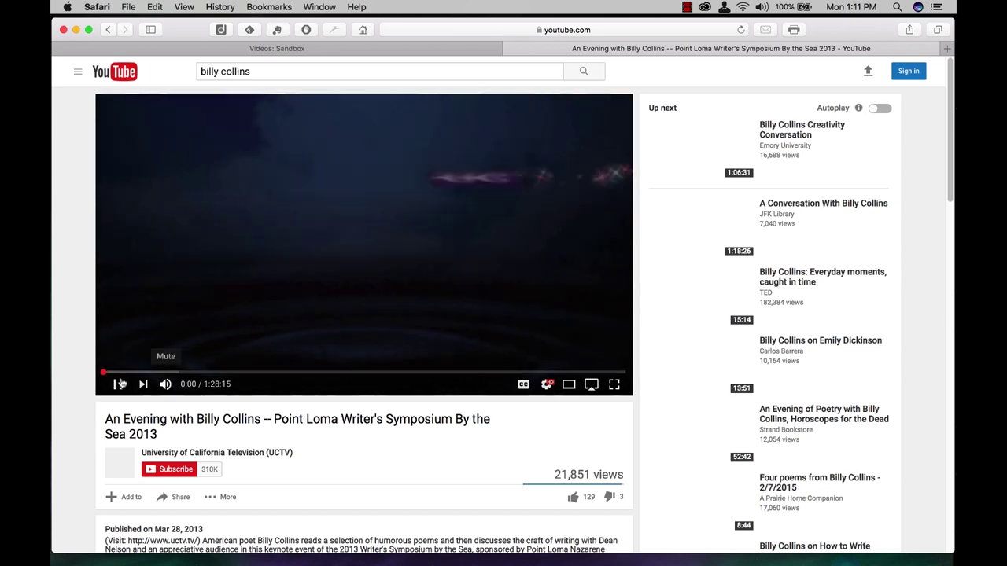
click(120, 384)
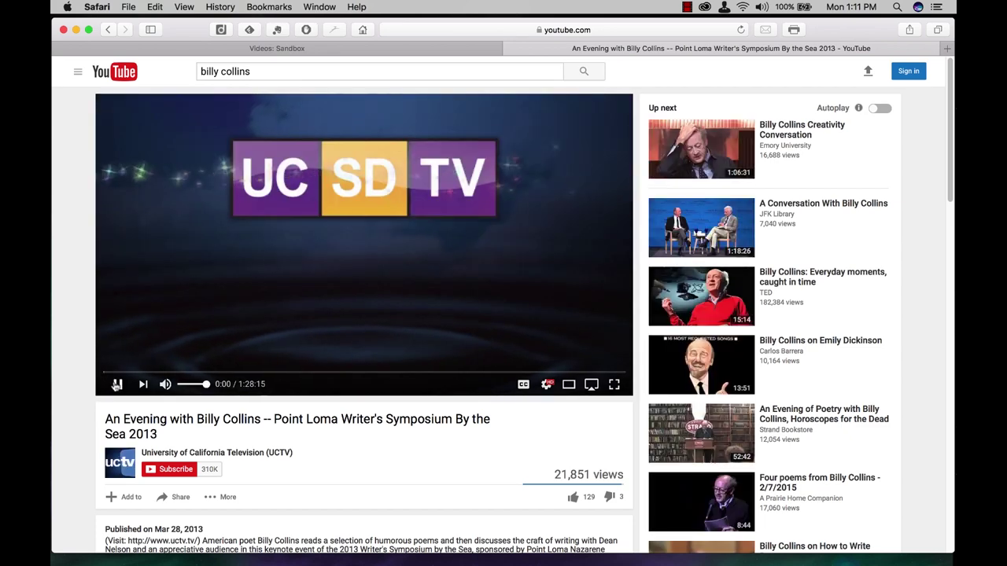
scroll(283, 458, down, 4)
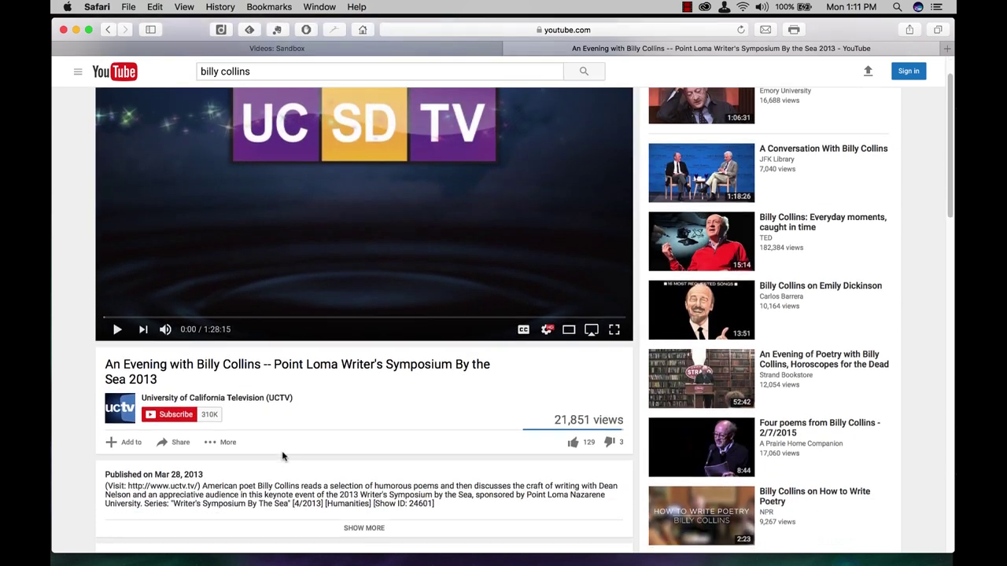
click(181, 346)
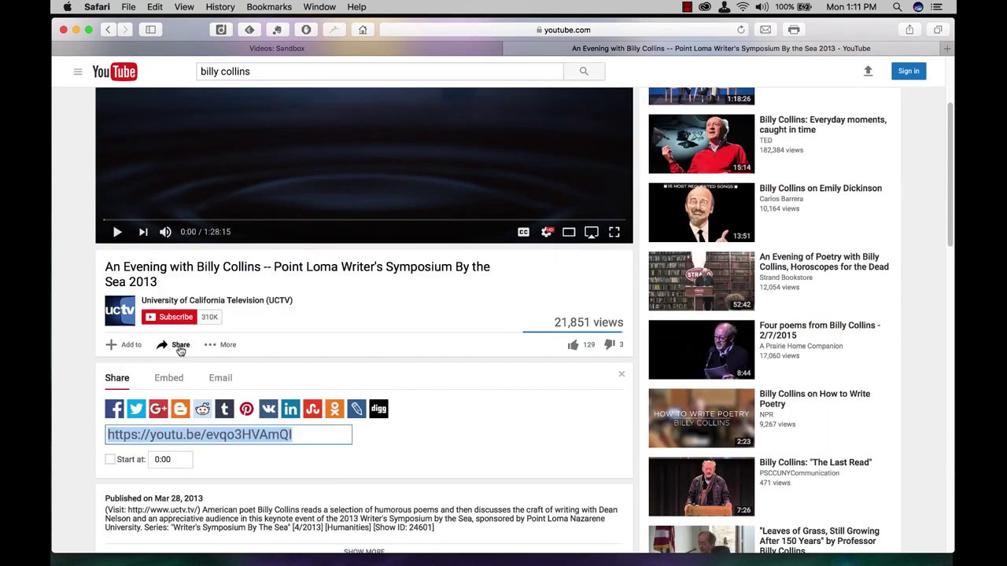
click(167, 381)
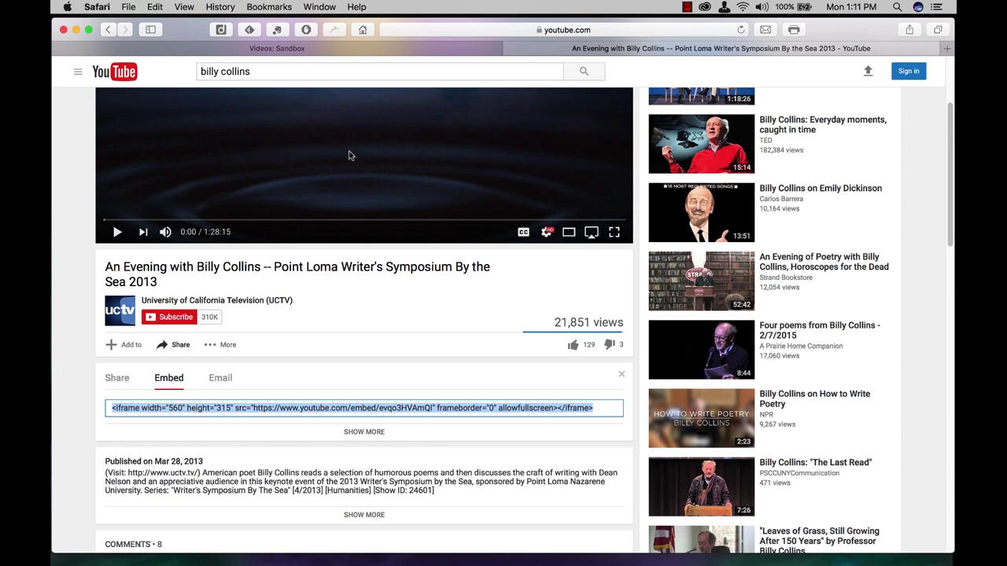
Paste the Billy Collins iframe code into the page's HTML editor, then save the Videos page
click(327, 51)
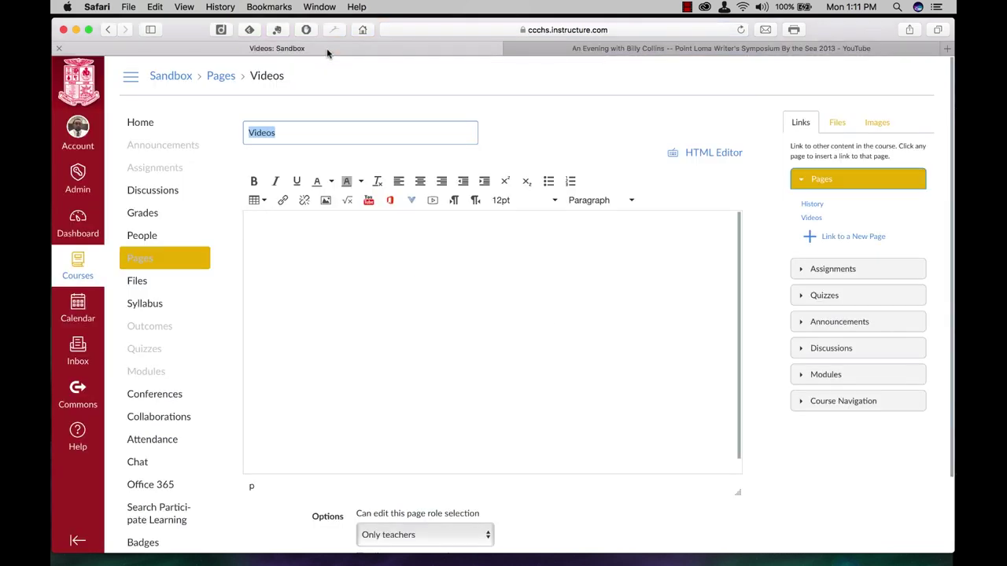
click(731, 156)
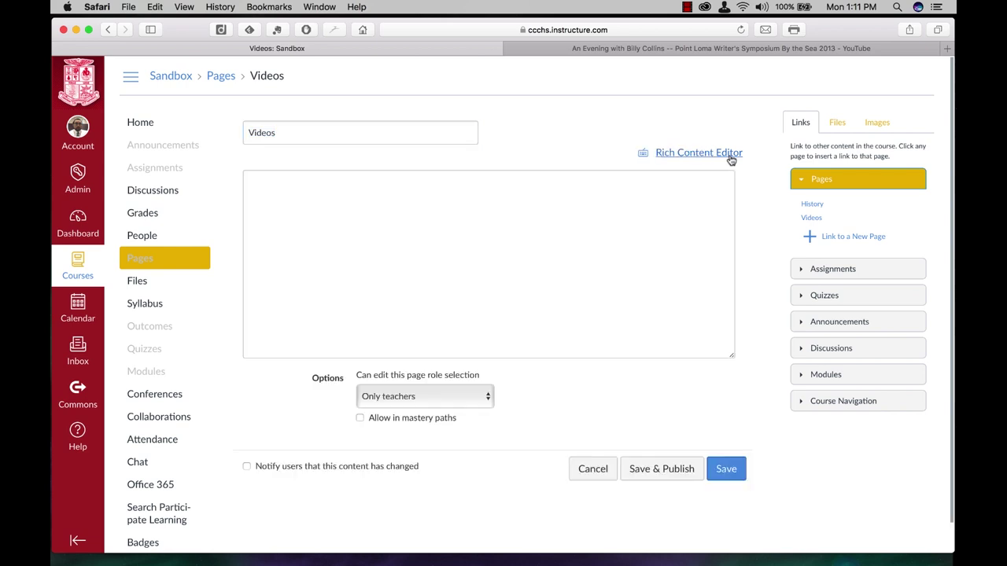
click(664, 190)
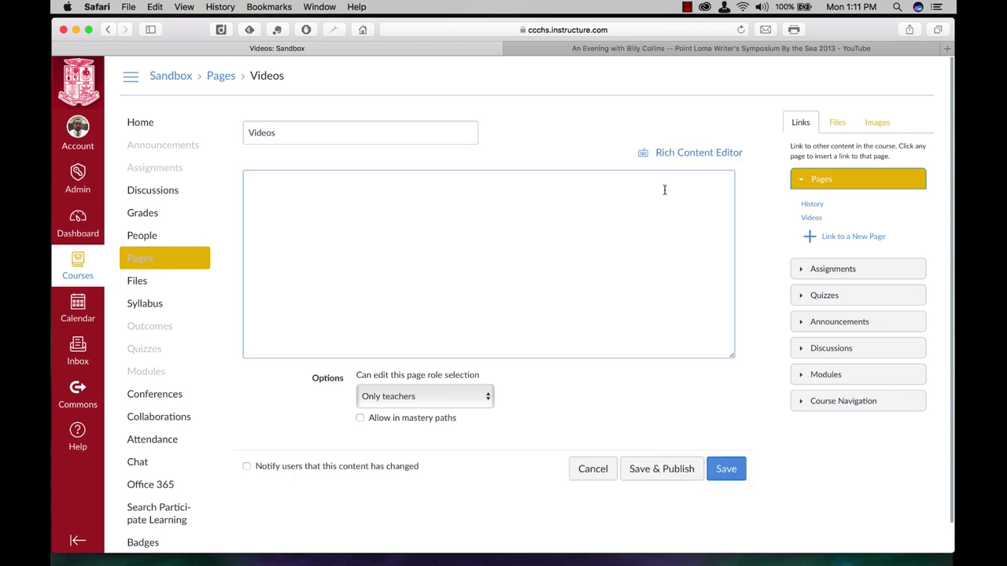
text(<iframe width="560" height="315" src="https://www.youtube.com/embed/evqo3HVAmQI" frameborder="0" allowfullscreen></iframe>)
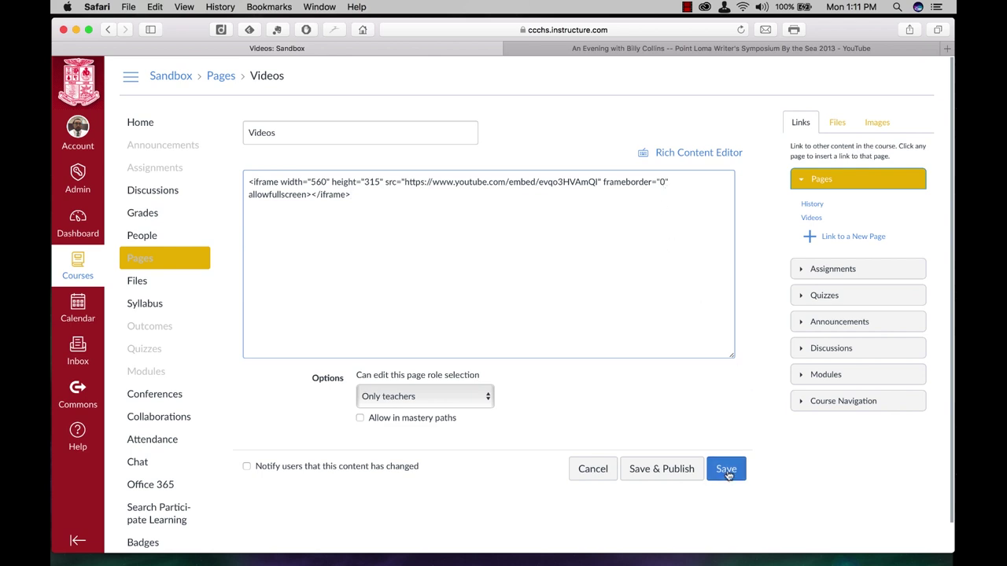
click(687, 156)
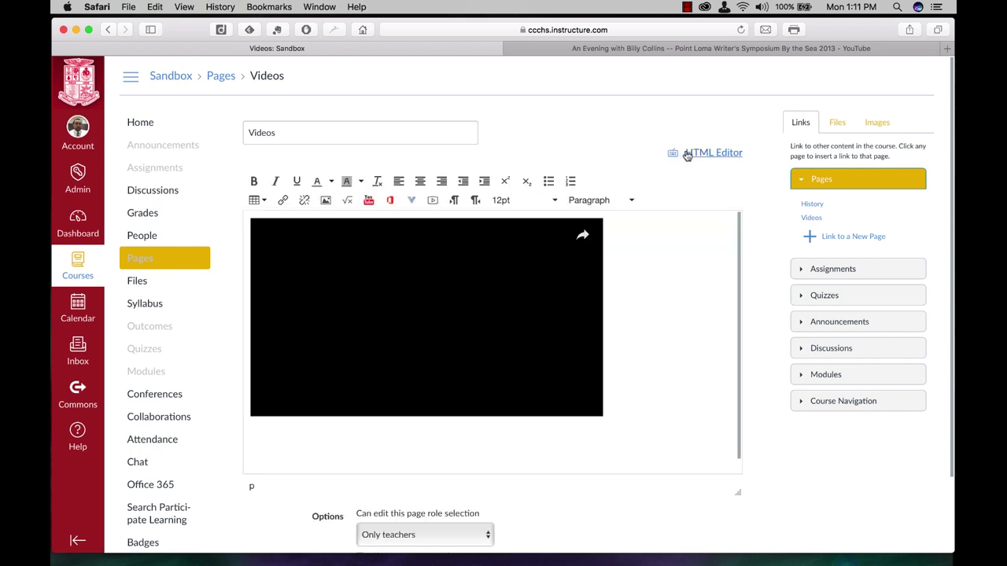
scroll(653, 348, down, 2)
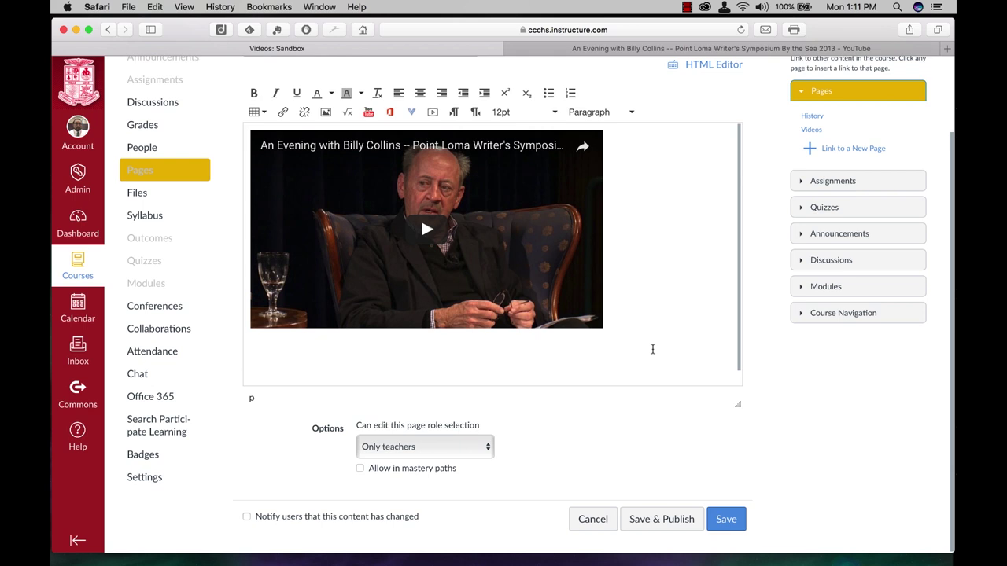
click(724, 522)
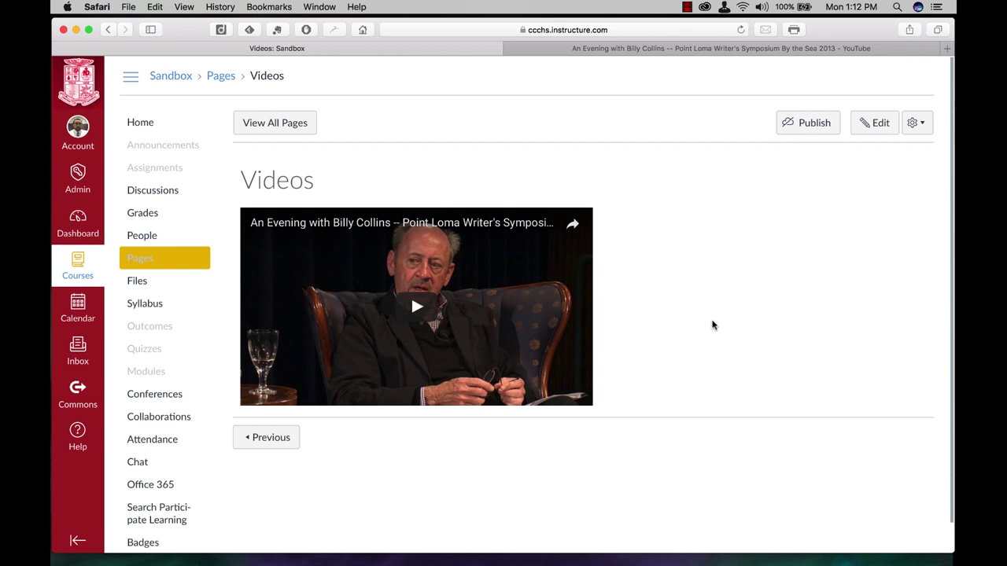
Reopen the Videos page for editing and search the YouTube tool for Billy Collins on a new line
click(873, 127)
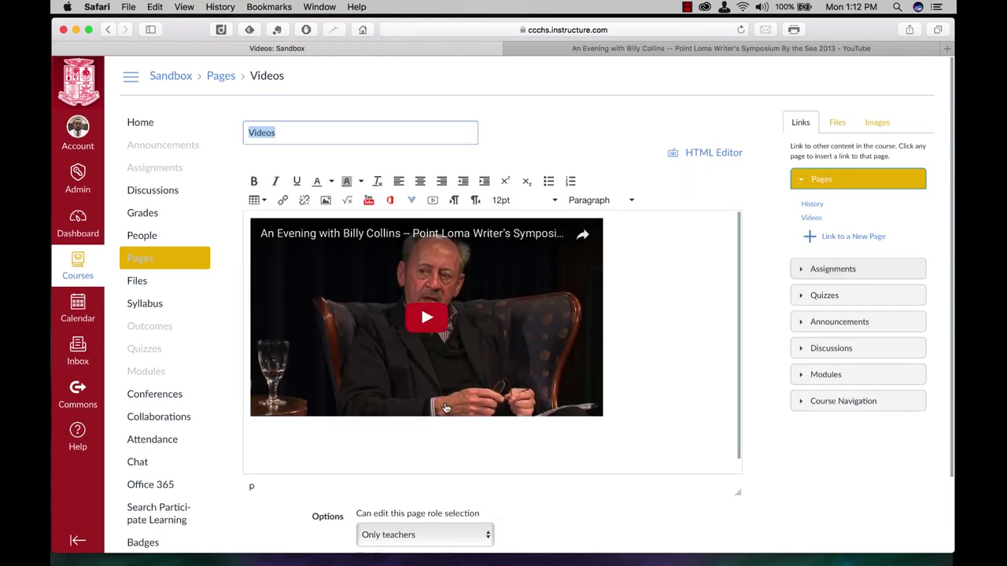
click(621, 439)
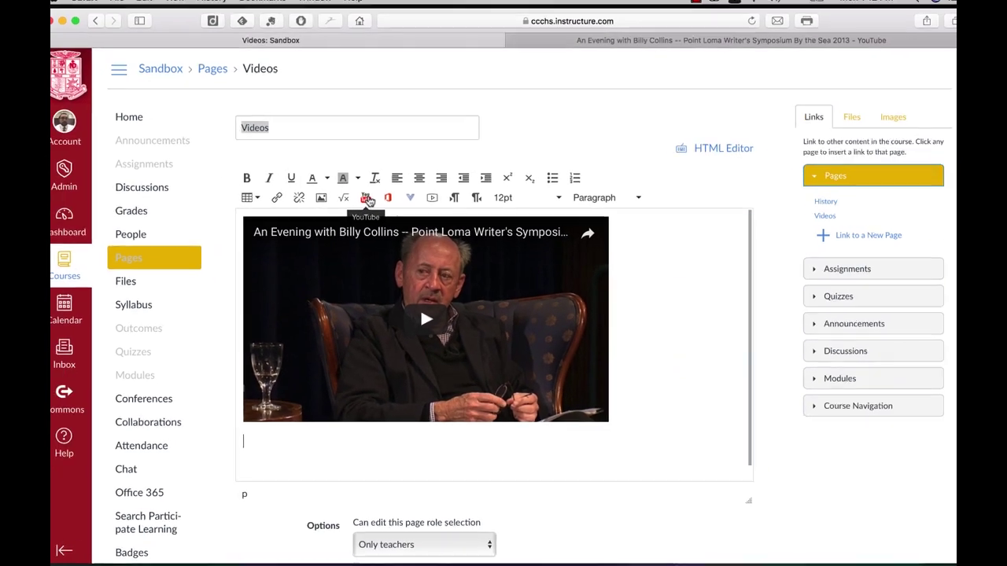
click(323, 156)
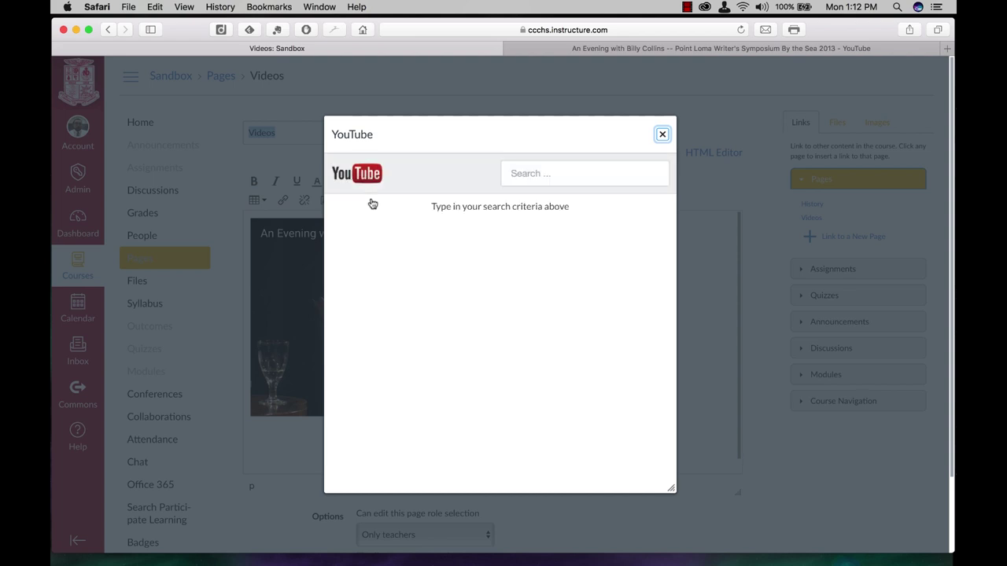
click(520, 175)
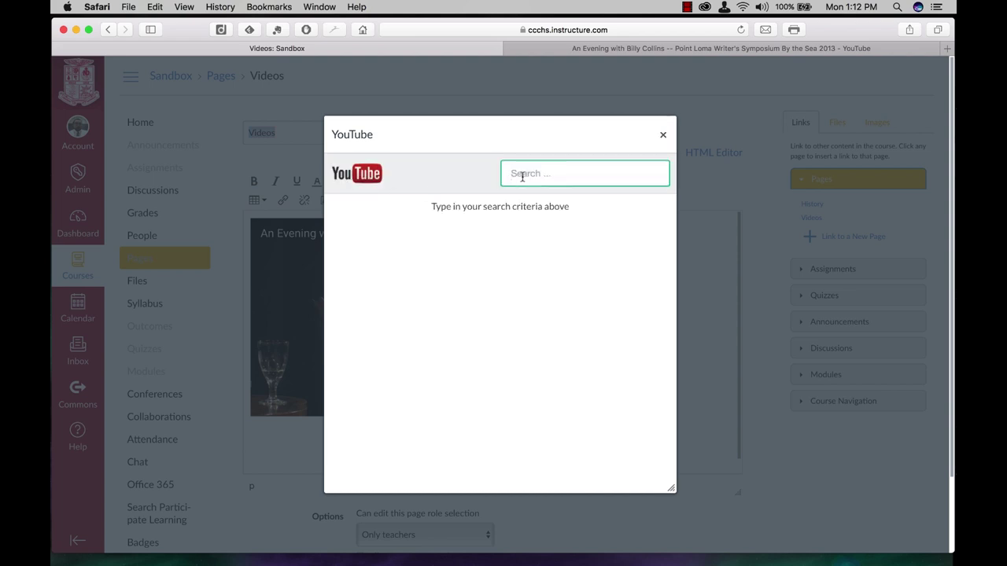
text(billy collins)
key(Return)
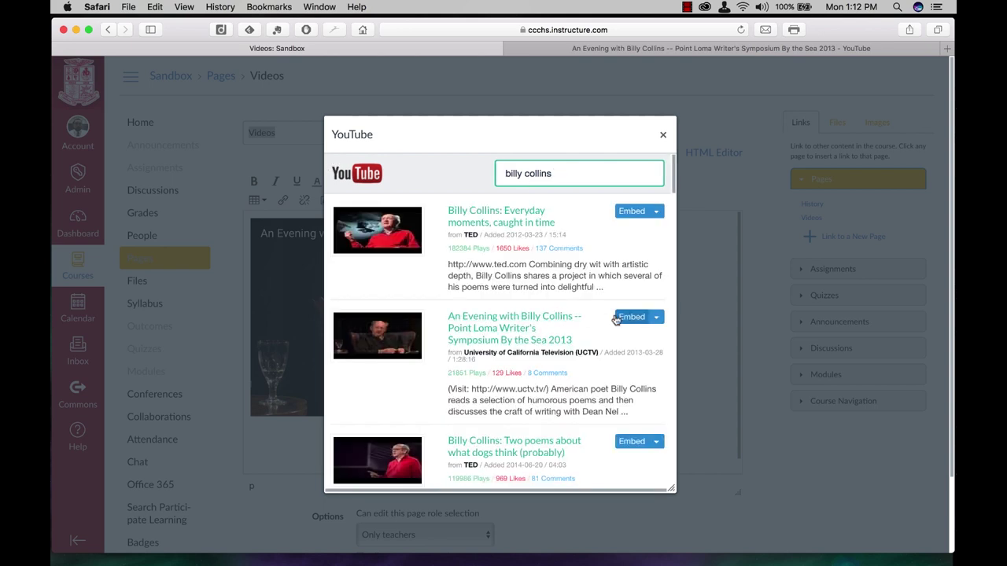
Embed the Billy Collins evening video, then delete the small inserted copy
click(623, 318)
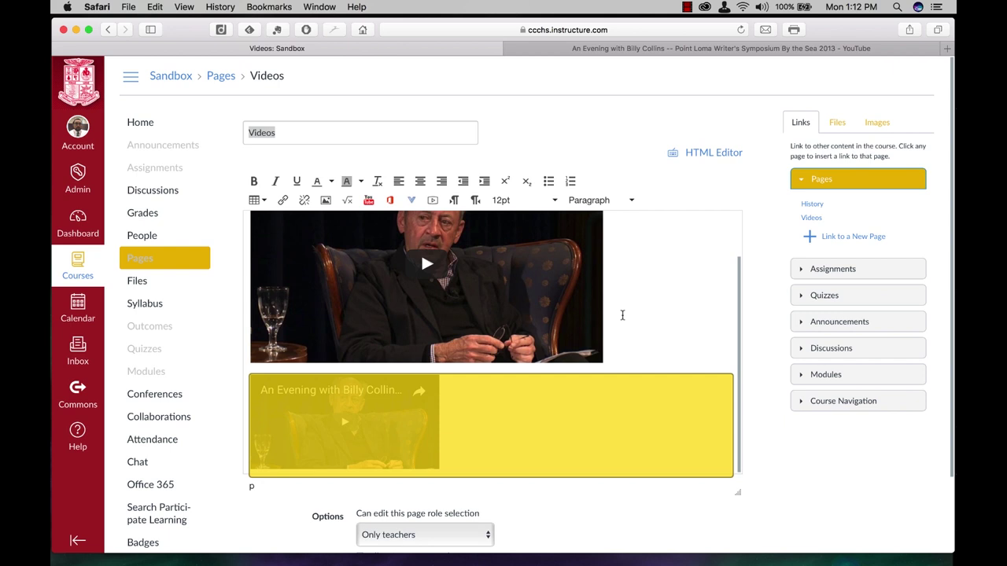
scroll(629, 315, down, 2)
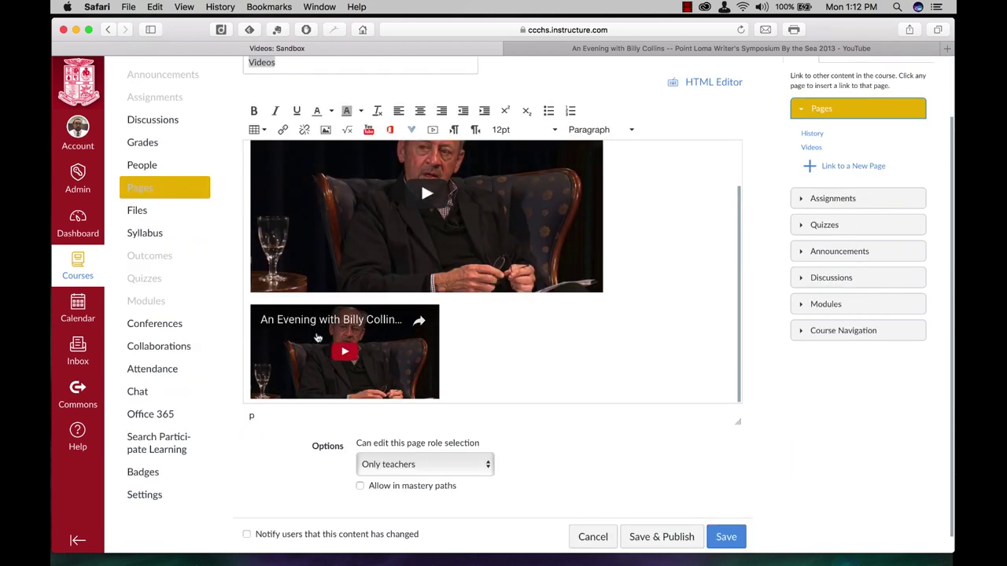
click(440, 354)
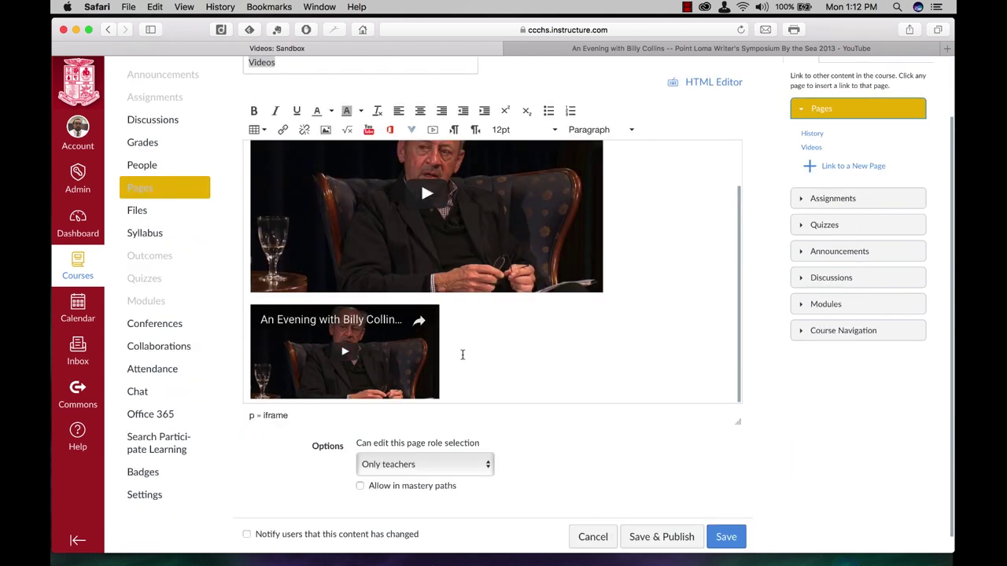
key(BackSpace)
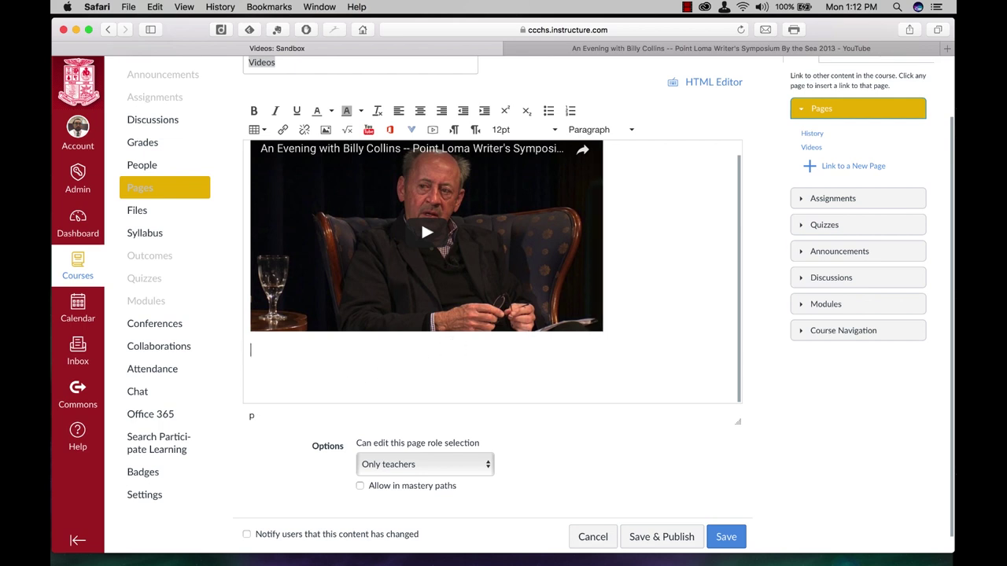
Search YouTube for Billy Collins and insert the Point Loma evening video with Embed Large
click(368, 129)
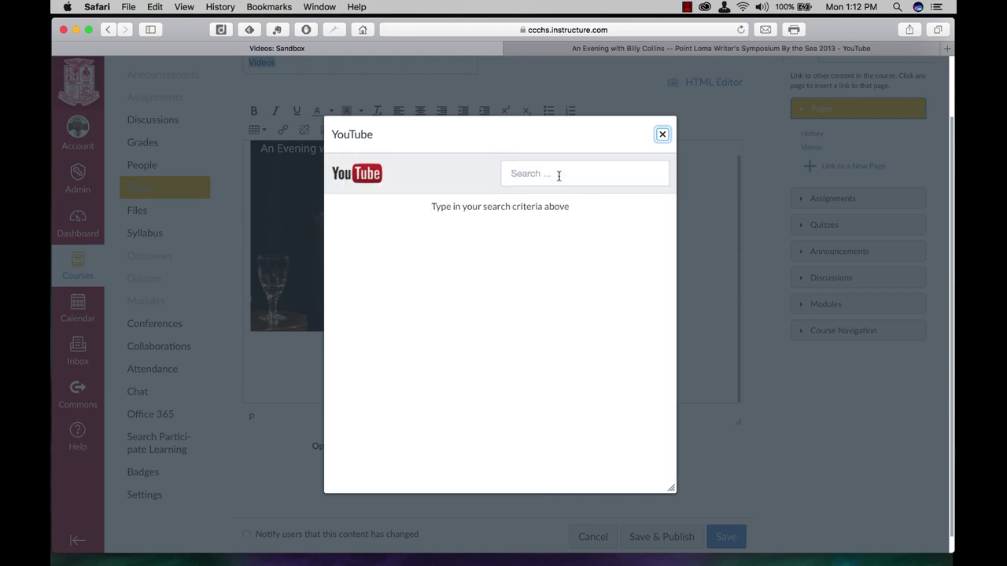
click(559, 175)
text(billy collins)
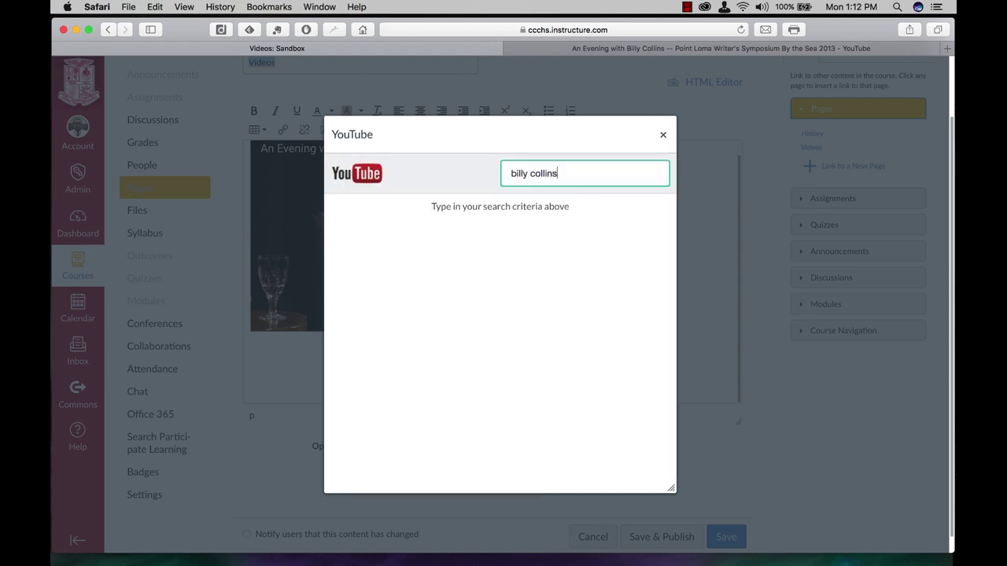
key(Return)
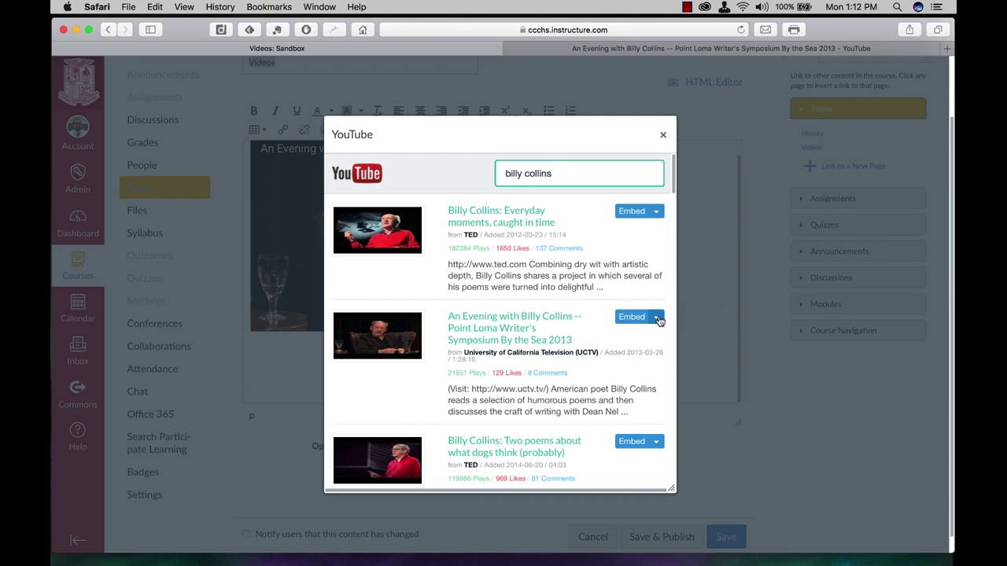
click(658, 319)
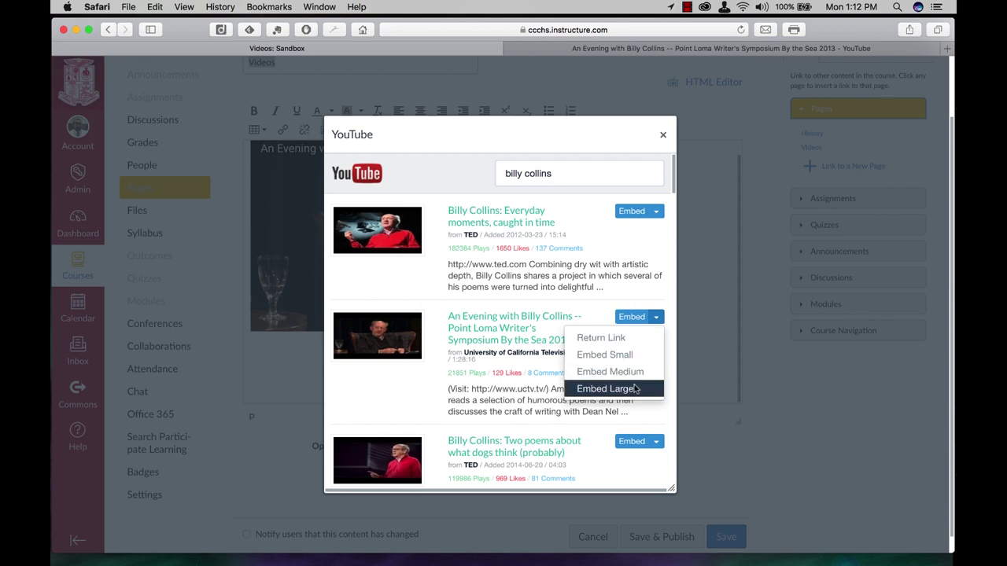
click(636, 389)
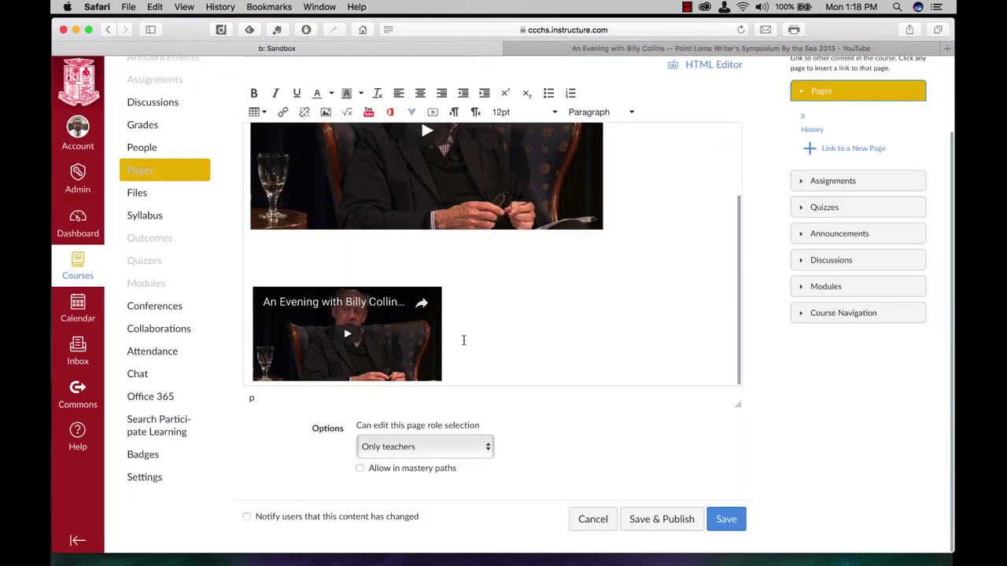
Save the page and scroll through to check both Billy Collins videos
click(726, 521)
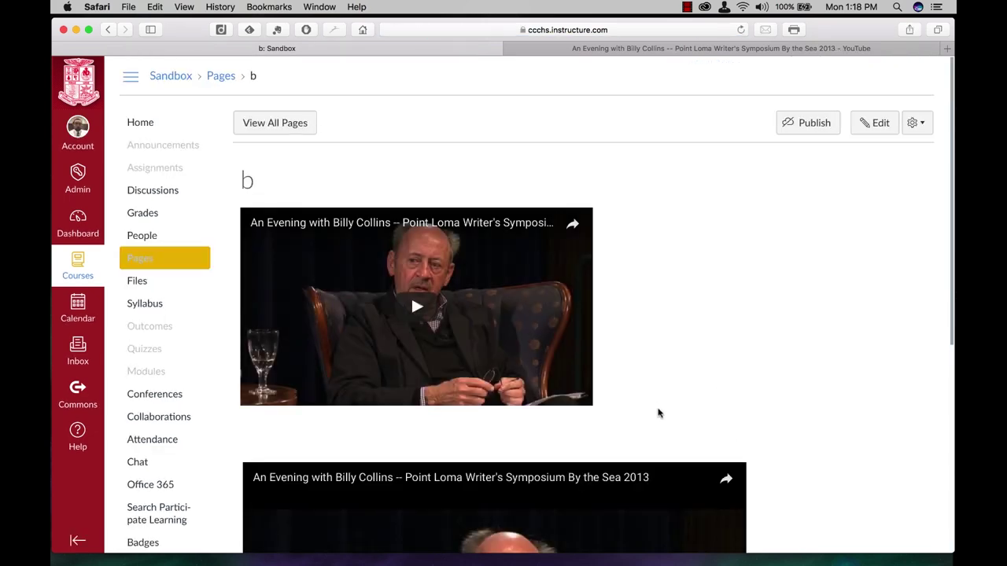
scroll(658, 469, down, 3)
scroll(665, 458, down, 5)
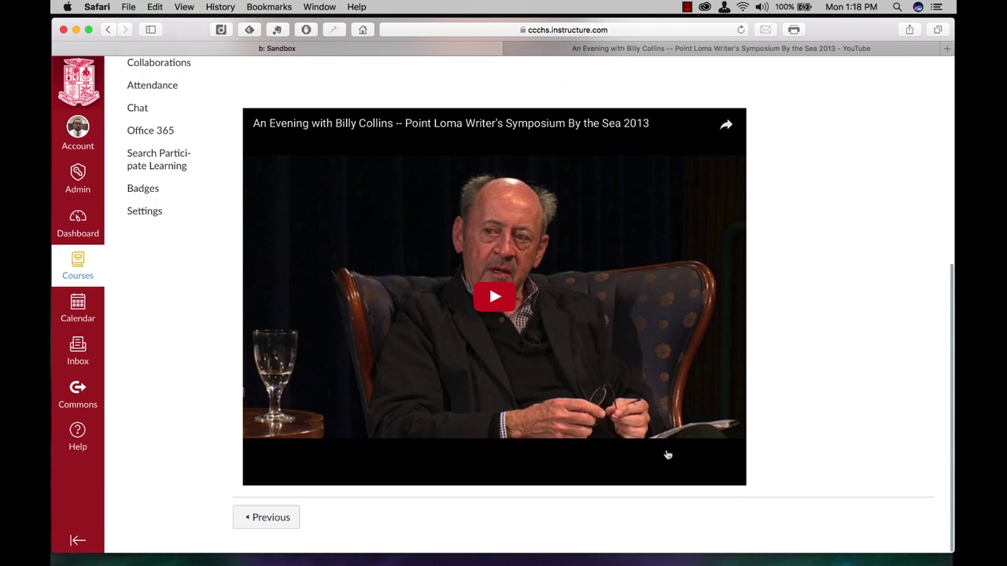
scroll(664, 448, up, 3)
scroll(664, 447, up, 5)
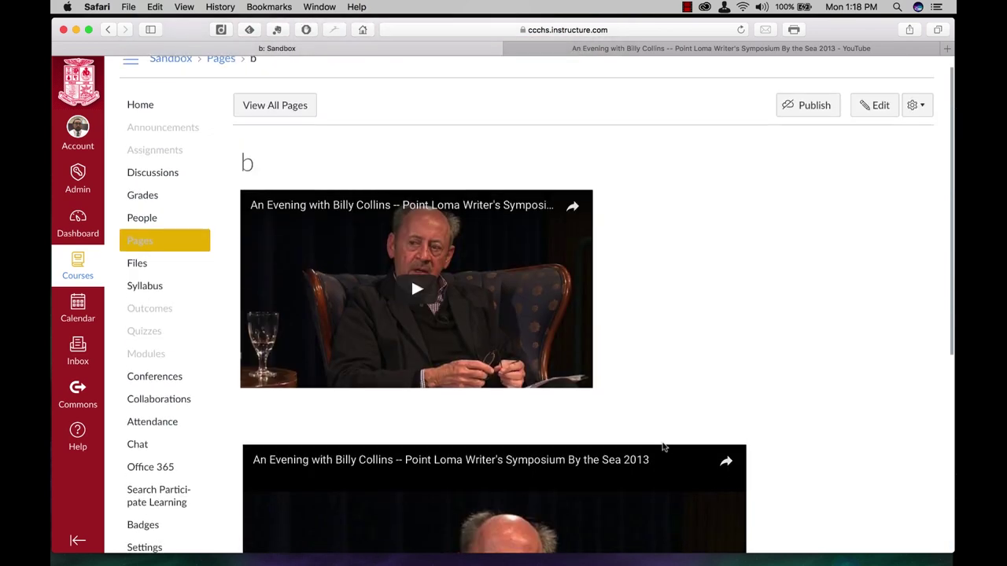
Reopen the Videos page in the editor and scroll through its content
click(882, 107)
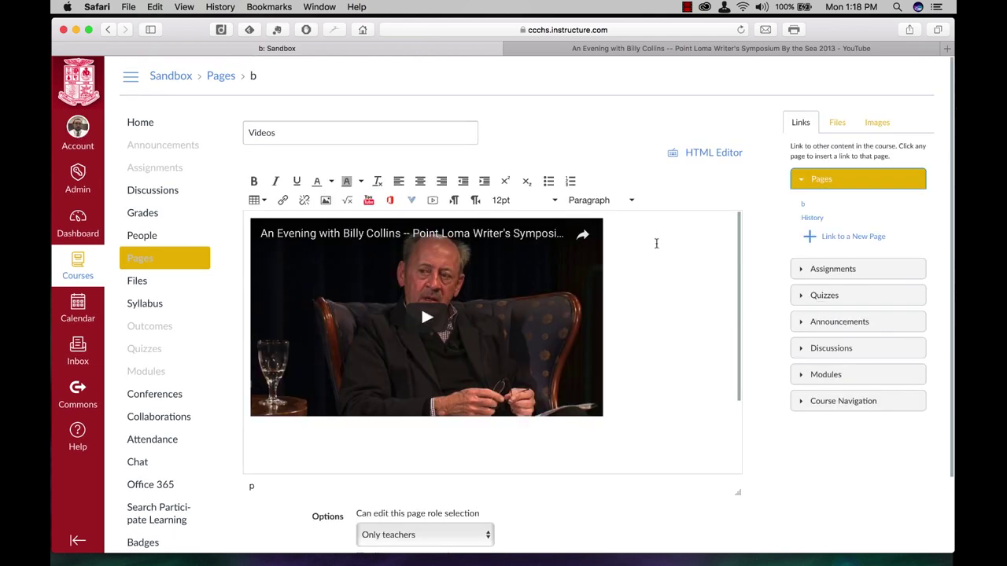
scroll(660, 283, down, 2)
scroll(665, 283, down, 2)
scroll(669, 283, down, 3)
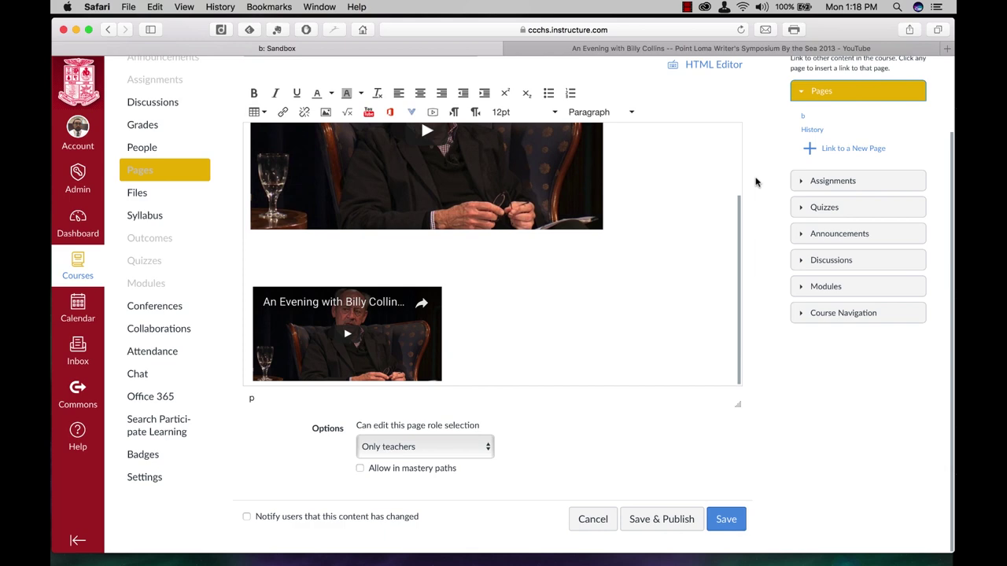
scroll(755, 183, up, 1)
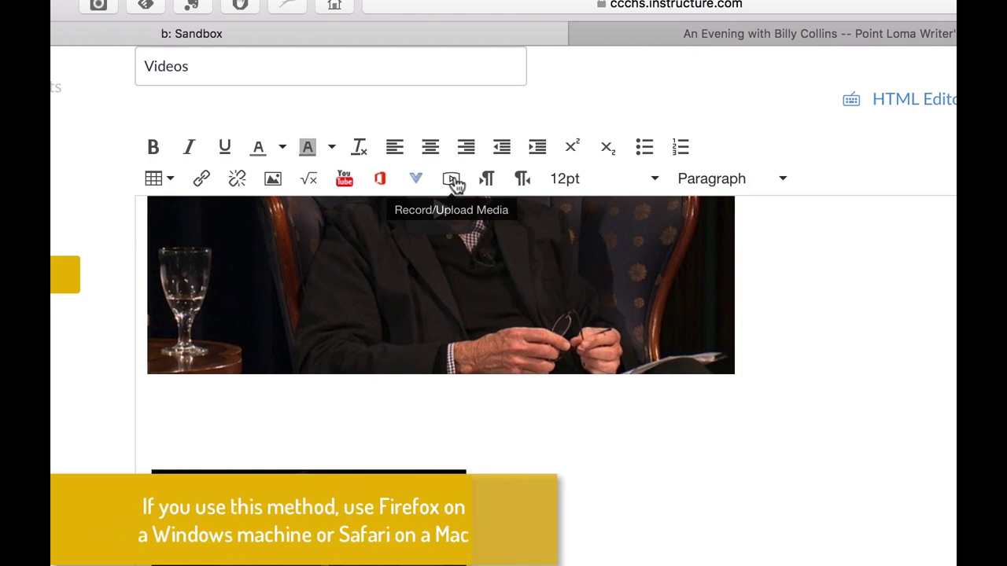
Record a short webcam clip in the Record/Upload Media window after allowing camera access
click(454, 181)
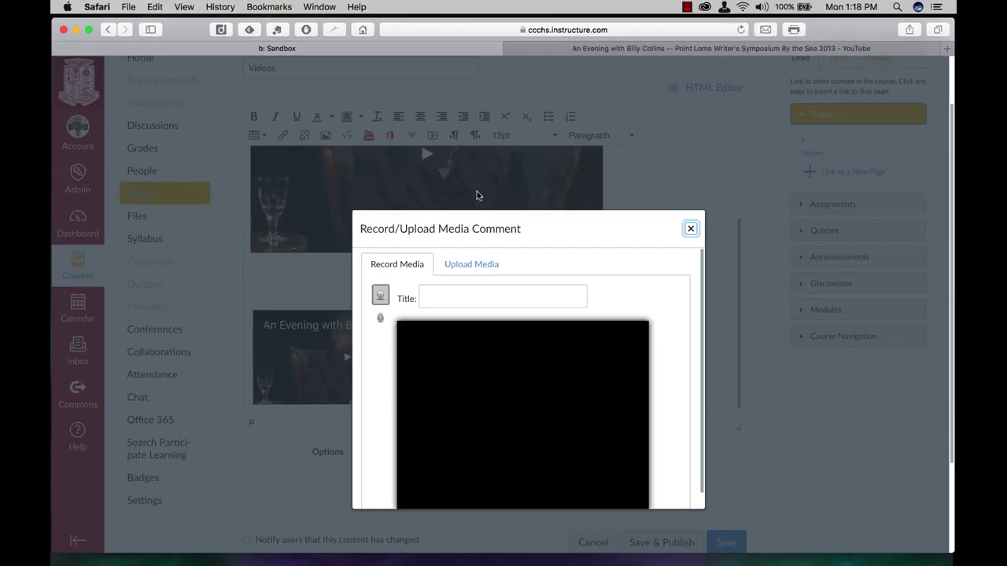
drag(486, 230, 476, 135)
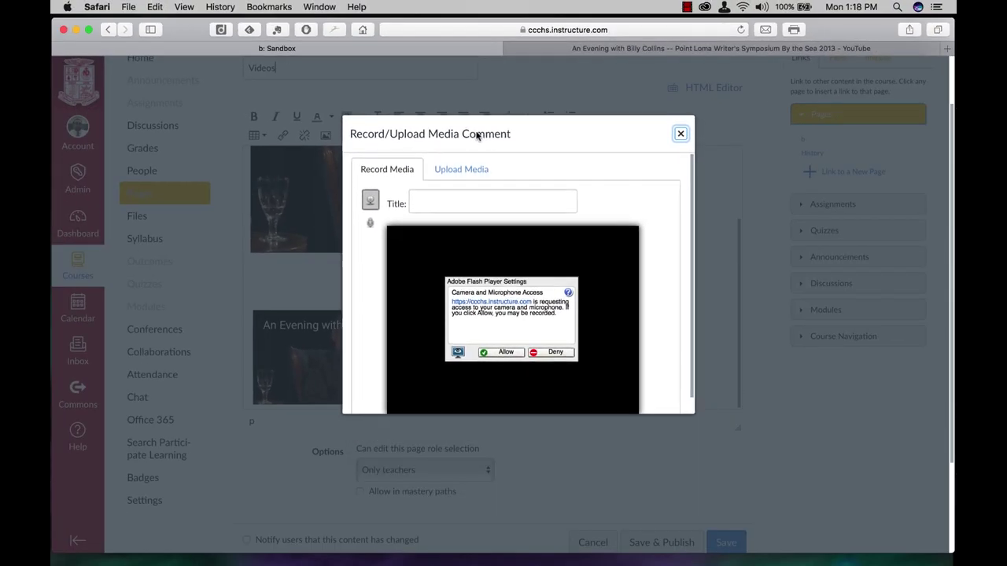
click(501, 353)
drag(692, 245, 691, 265)
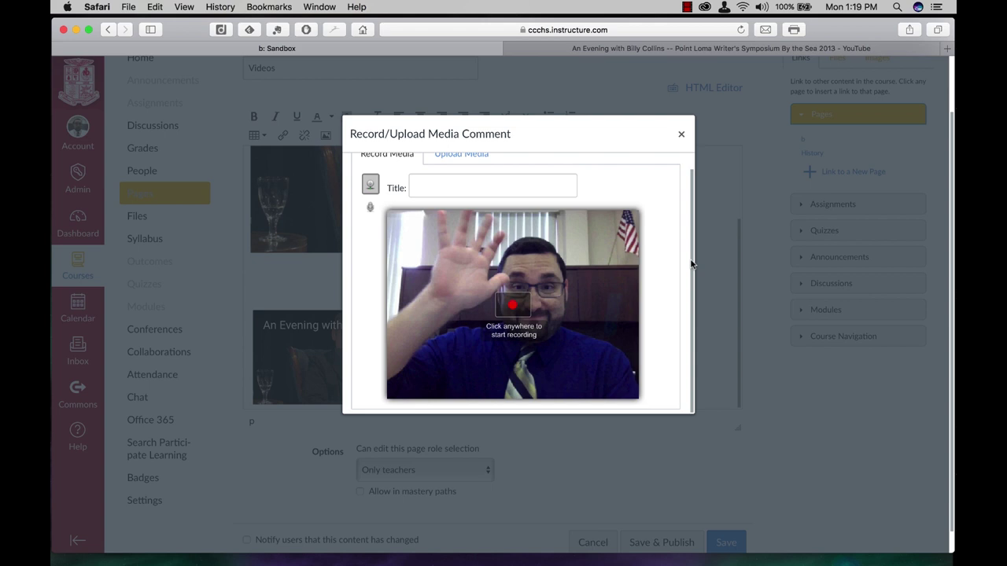
click(527, 308)
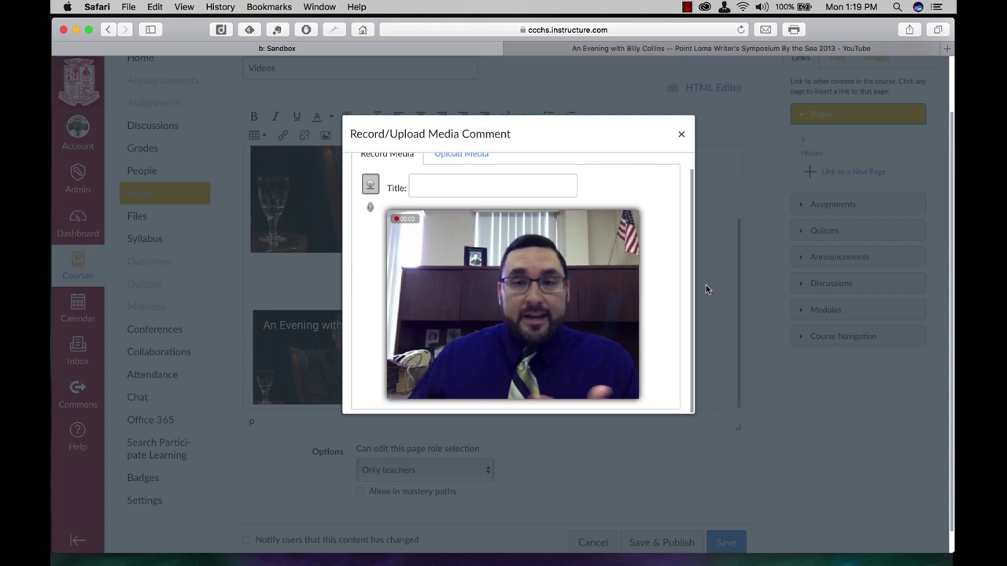
click(513, 307)
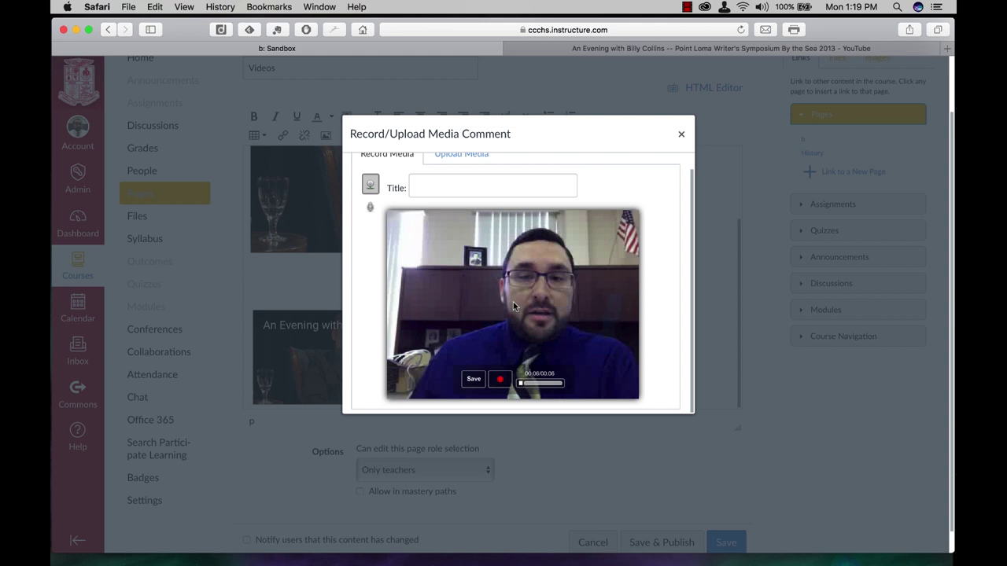
Title the recording 'Test', save the media comment, and save the Videos page
click(456, 186)
text(Test)
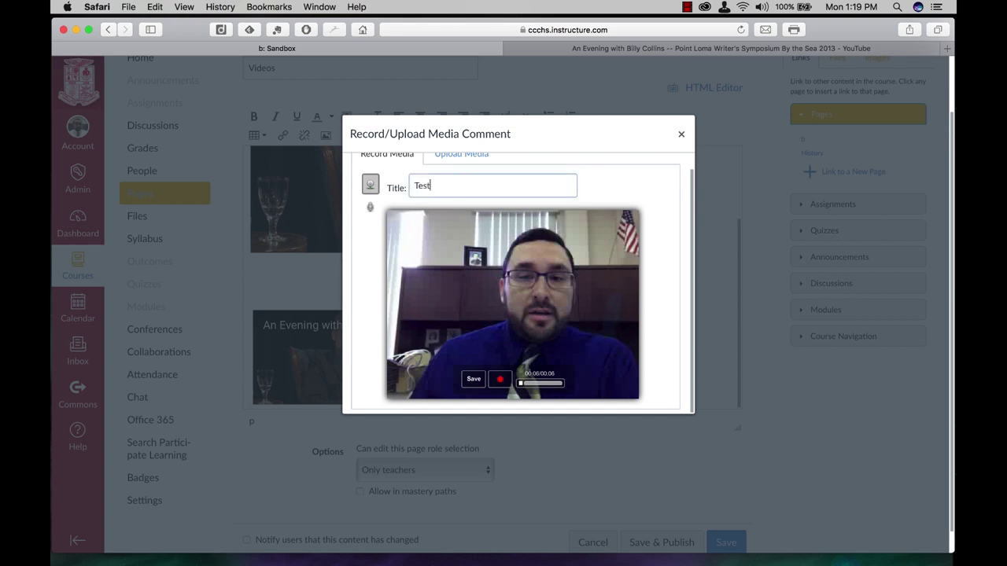
click(474, 378)
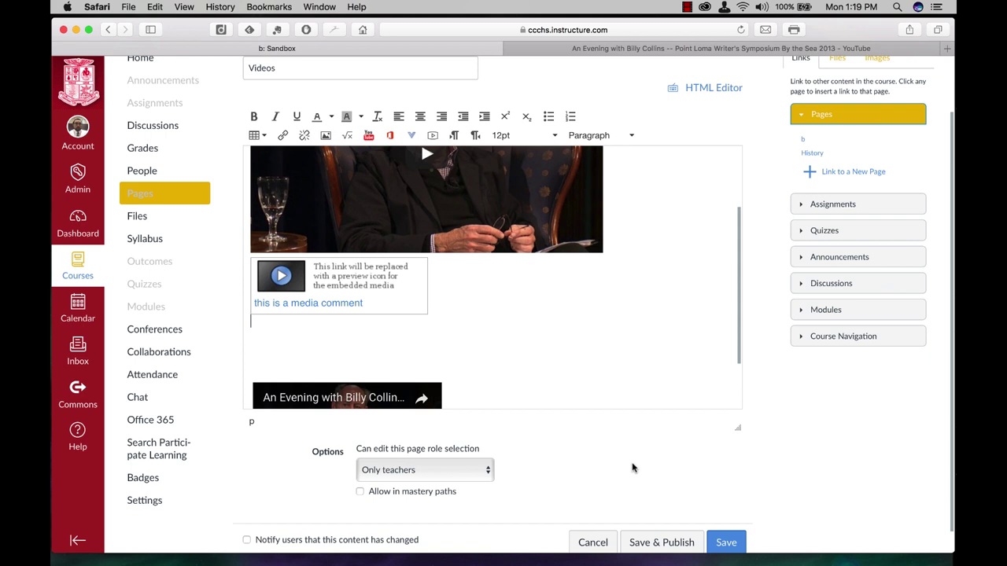
click(724, 543)
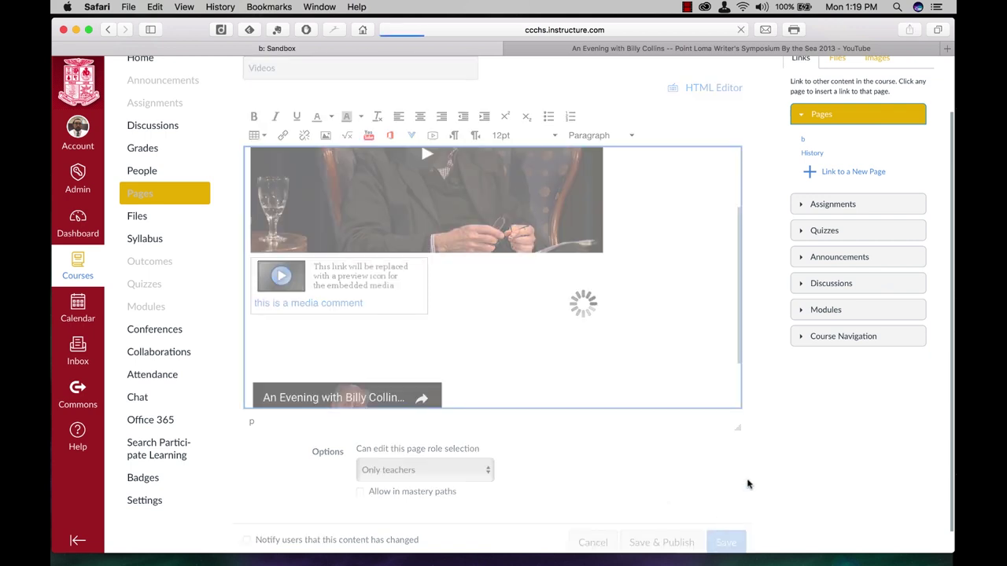